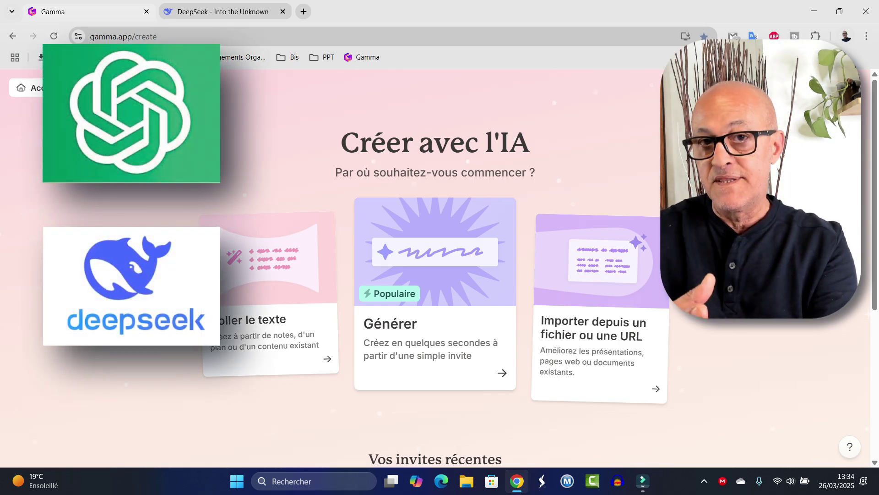
# Step: Switch to the DeepSeek tab with the French history PowerPoint outline chat
pyautogui.click(223, 11)
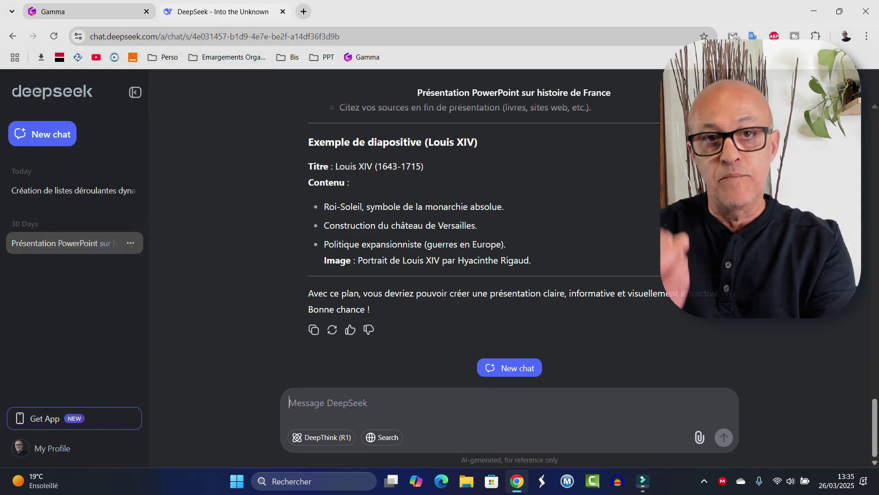
pyautogui.scroll(3, 509, 229)
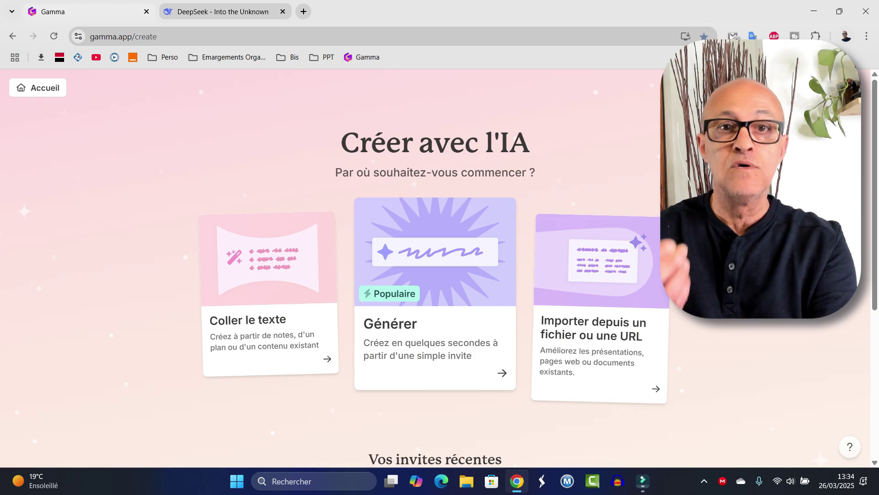
pyautogui.hotkey('ctrl', 'Tab')
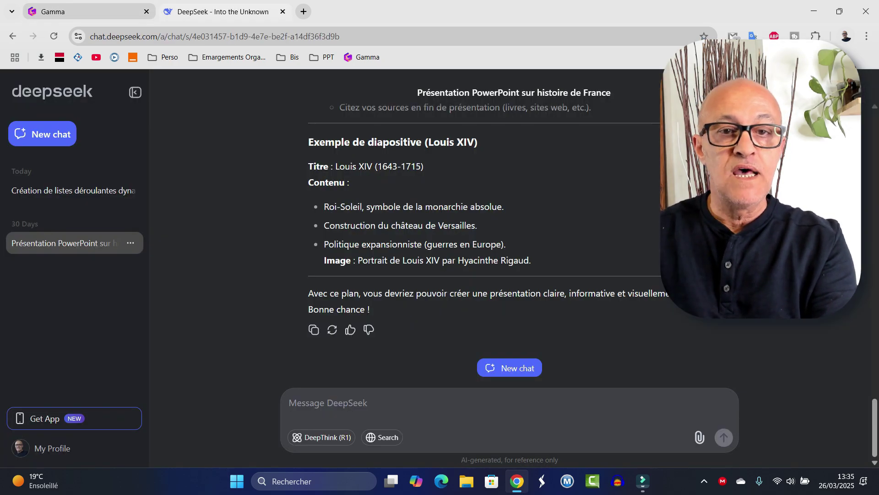
# Step: Copy DeepSeek's full French kings outline answer and return to the Gamma tab
pyautogui.scroll(3, 476, 229)
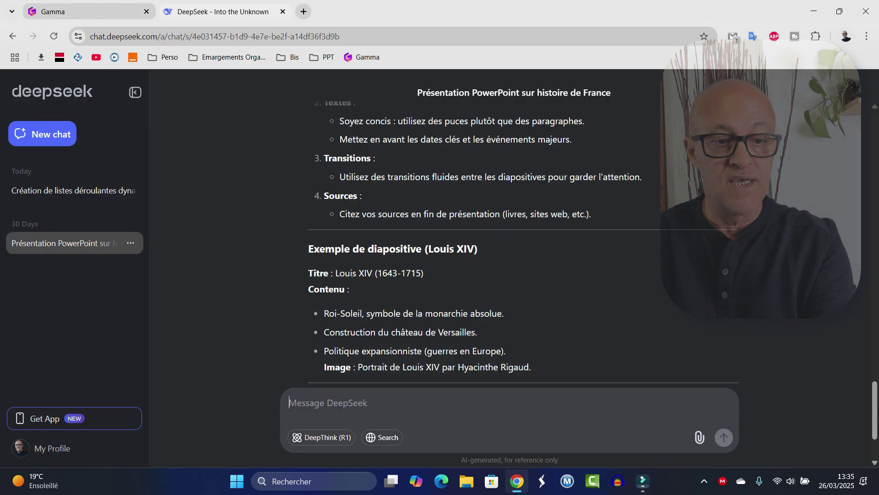
pyautogui.scroll(10, 476, 228)
pyautogui.scroll(10, 477, 229)
pyautogui.scroll(10, 476, 229)
pyautogui.scroll(5, 476, 229)
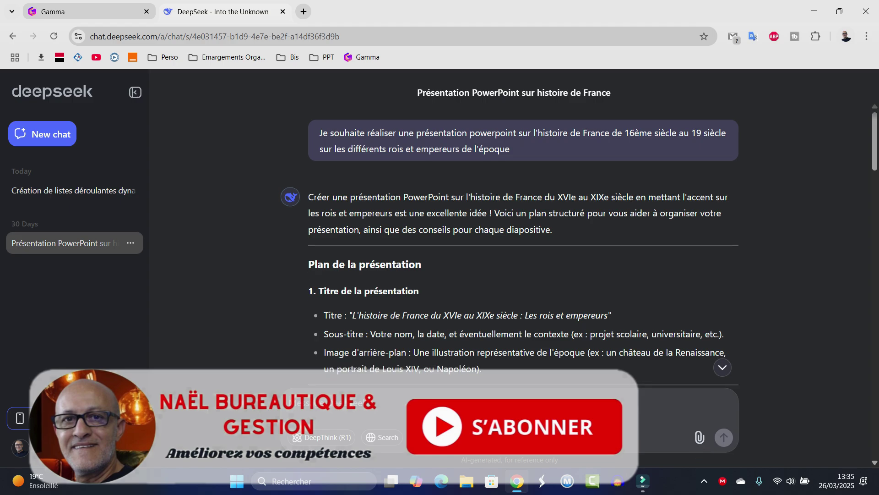
pyautogui.scroll(-1, 522, 252)
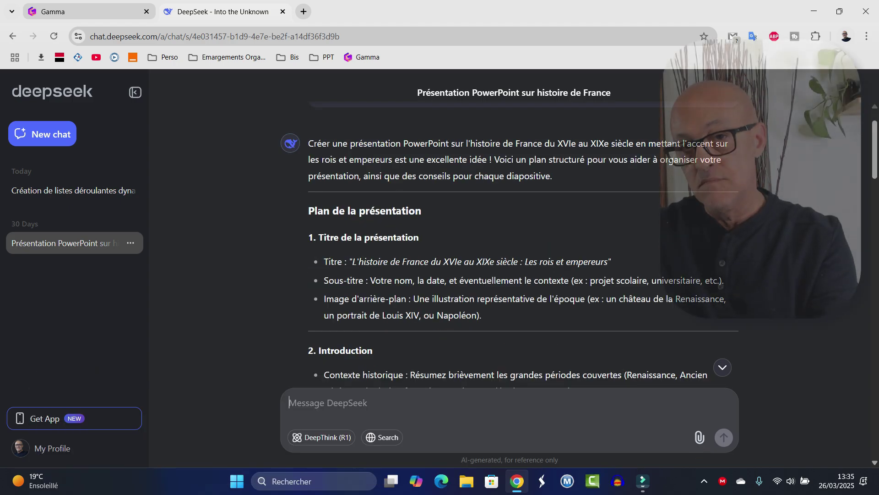
pyautogui.scroll(-2, 522, 242)
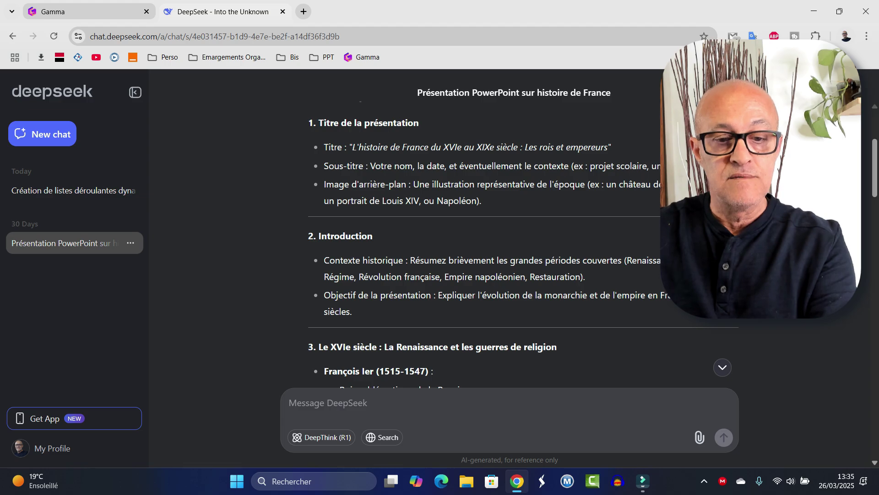
pyautogui.scroll(-2, 522, 243)
pyautogui.scroll(2, 522, 242)
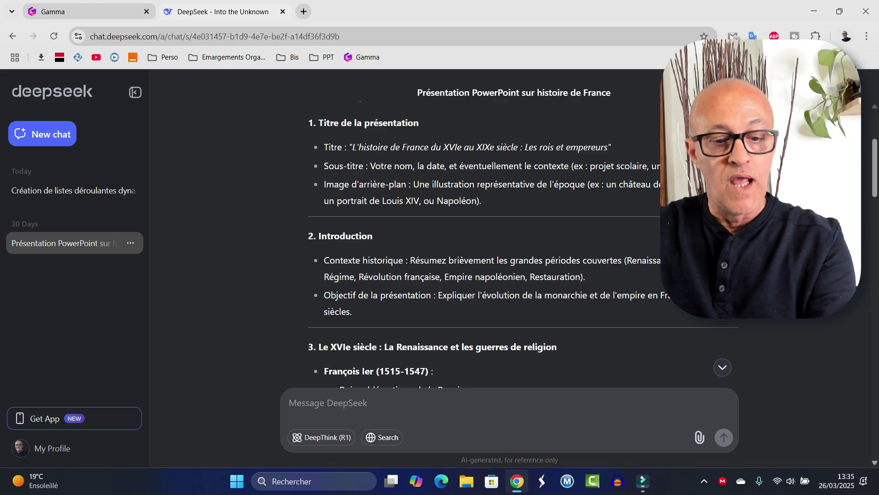
pyautogui.scroll(-4, 522, 243)
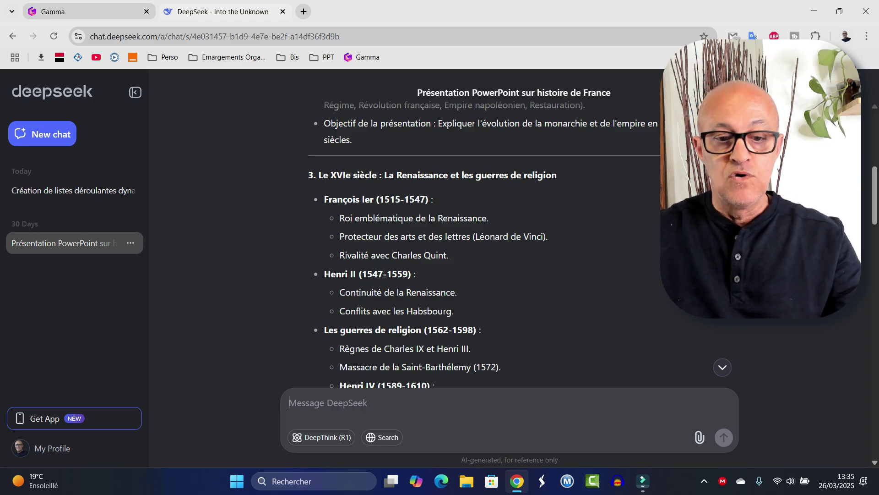
pyautogui.scroll(-4, 485, 229)
pyautogui.scroll(-4, 486, 229)
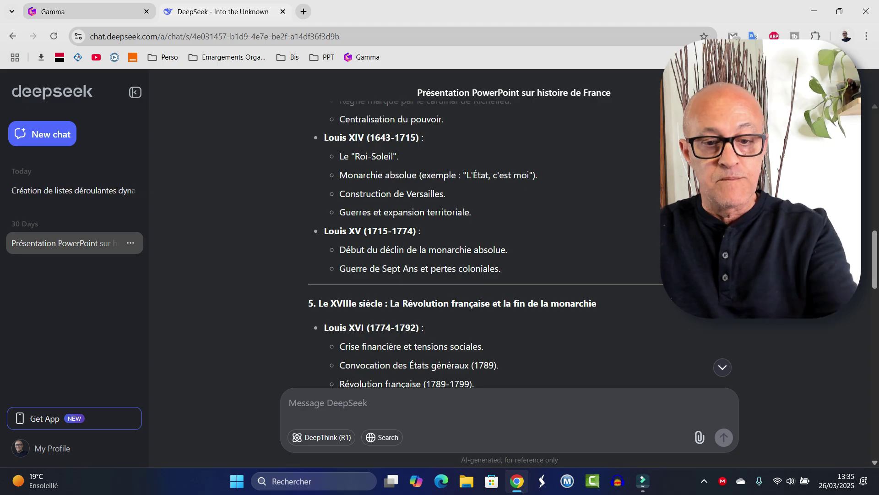
pyautogui.scroll(-5, 485, 229)
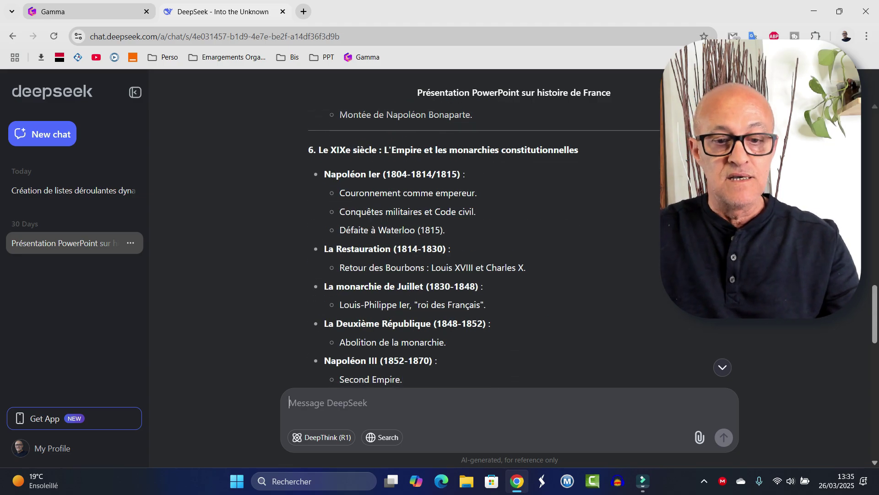
pyautogui.scroll(-5, 485, 228)
pyautogui.scroll(-5, 485, 229)
pyautogui.scroll(-2, 485, 229)
pyautogui.scroll(-1, 314, 330)
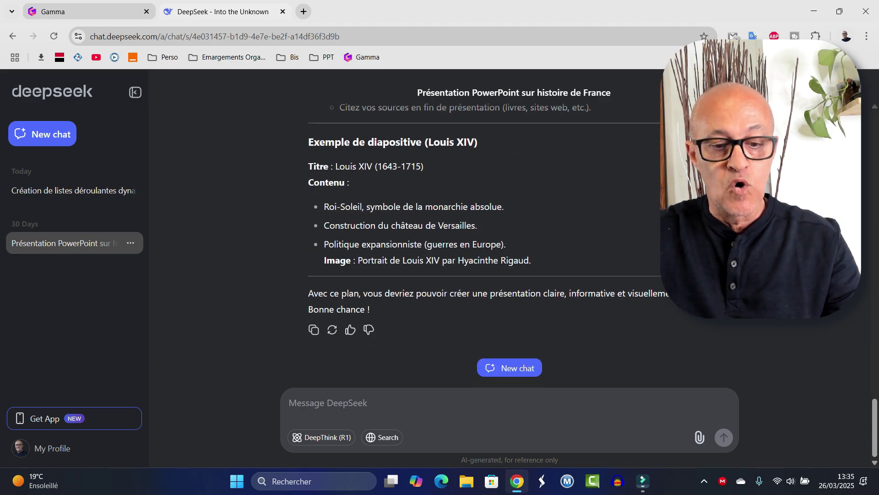
pyautogui.click(313, 329)
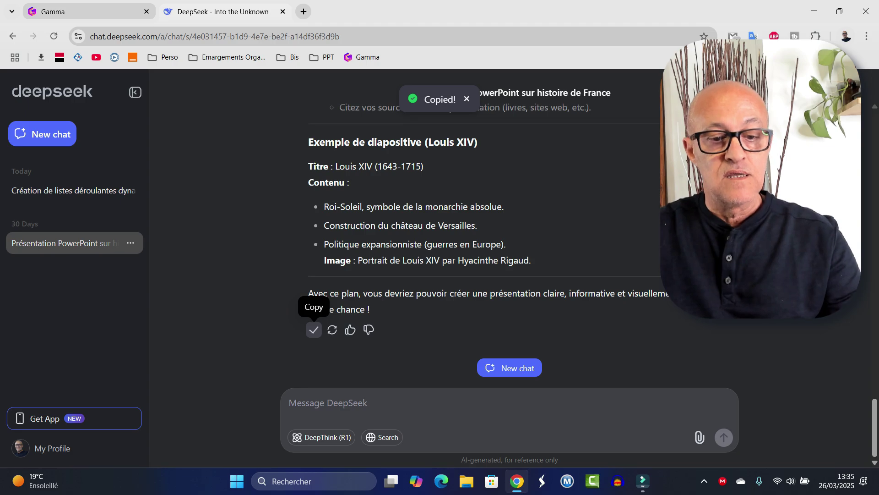
pyautogui.click(68, 11)
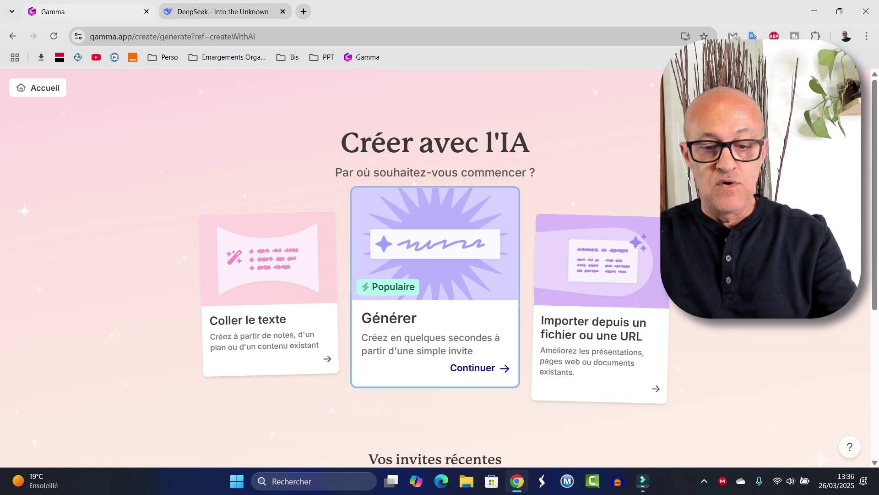
pyautogui.click(435, 321)
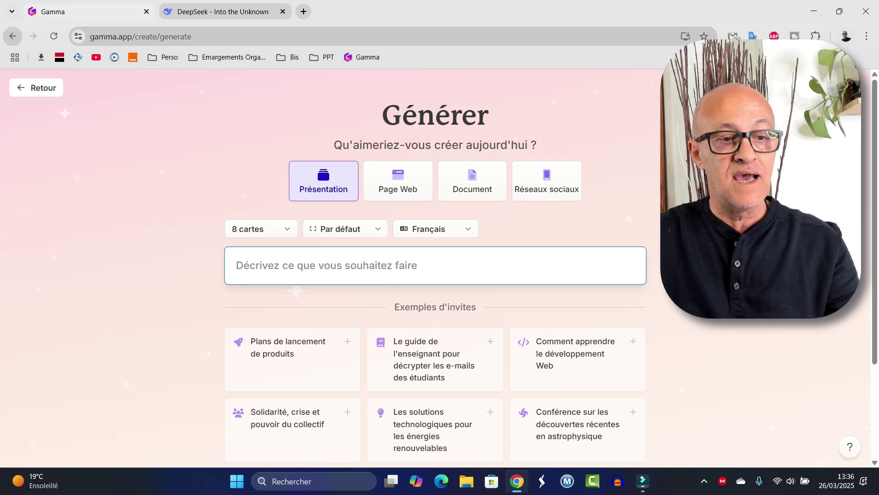
pyautogui.click(36, 88)
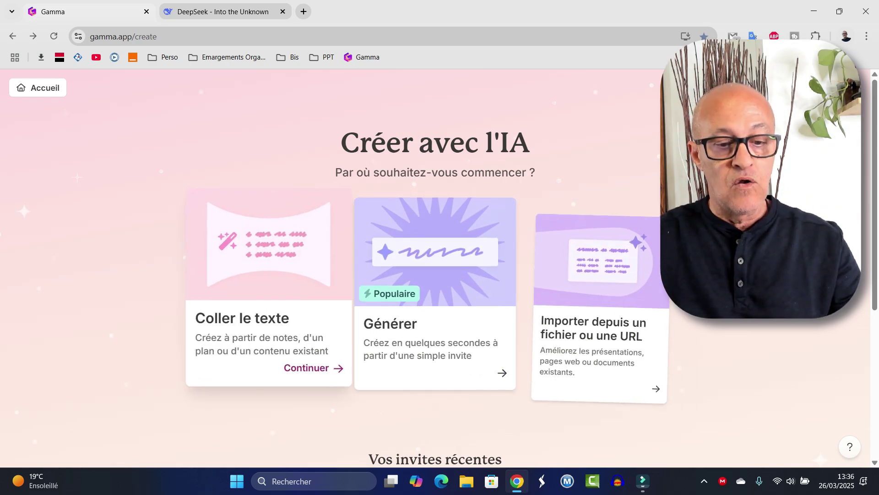
# Step: Paste the DeepSeek outline as text for a Présentation and continue to the card outline
pyautogui.click(269, 321)
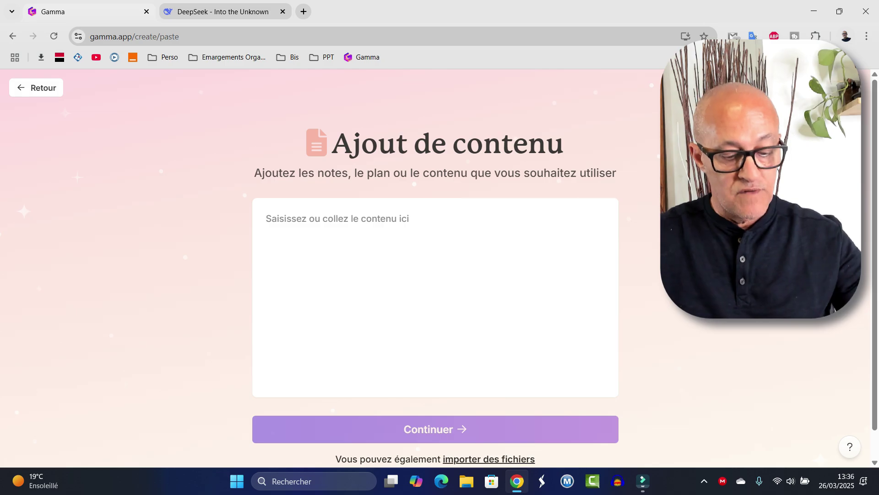
pyautogui.hotkey('ctrl', 'v')
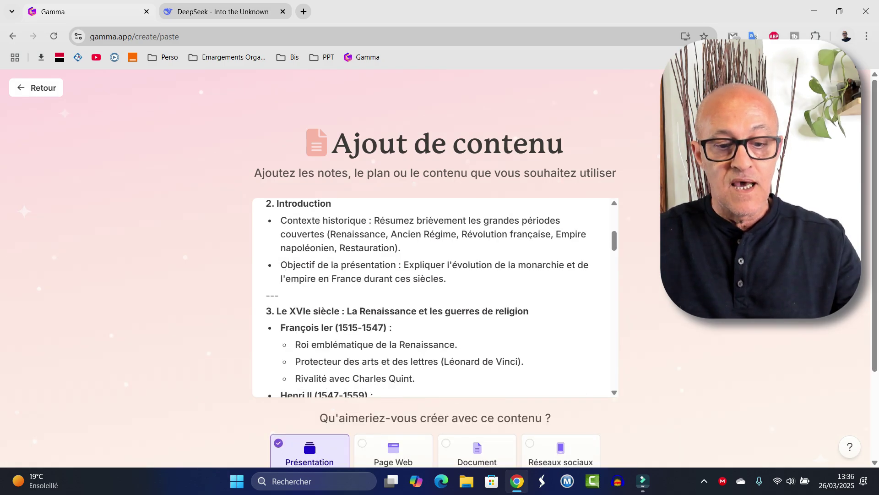
pyautogui.scroll(-5, 435, 297)
pyautogui.scroll(-5, 435, 298)
pyautogui.scroll(-5, 435, 297)
pyautogui.scroll(-5, 435, 298)
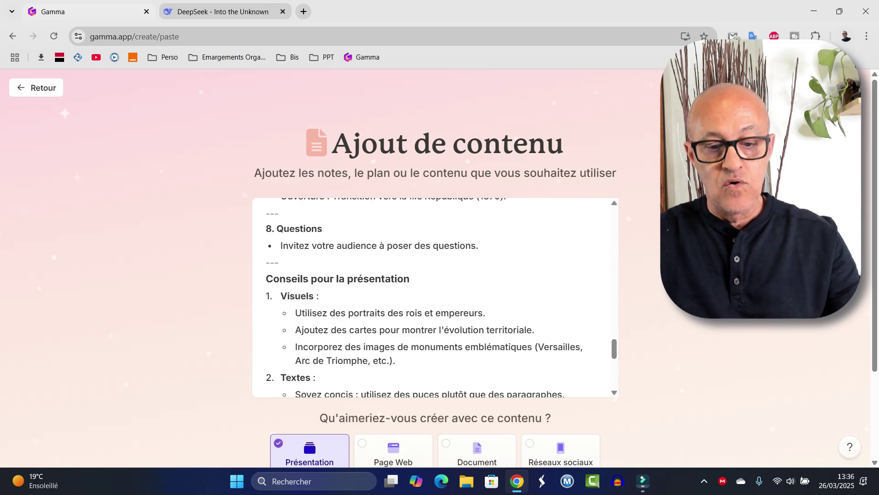
pyautogui.scroll(-1, 435, 298)
pyautogui.scroll(-3, 435, 297)
pyautogui.scroll(-3, 435, 297)
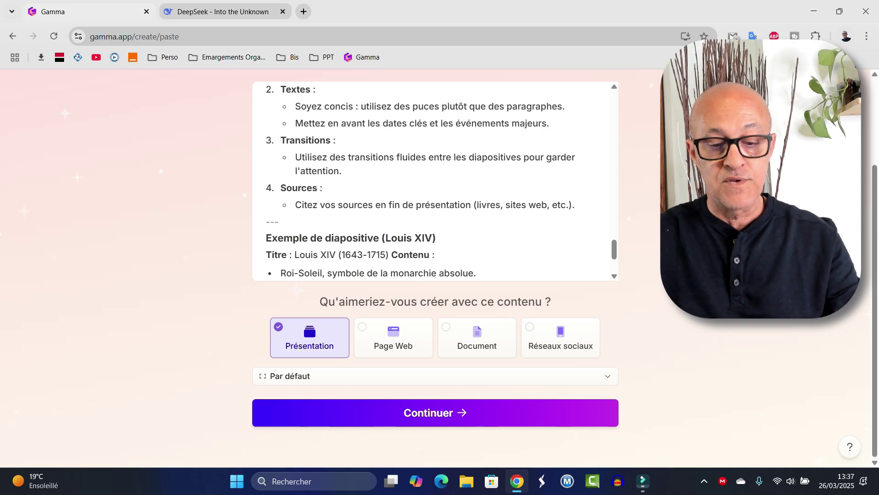
pyautogui.click(435, 412)
pyautogui.scroll(-3, 435, 224)
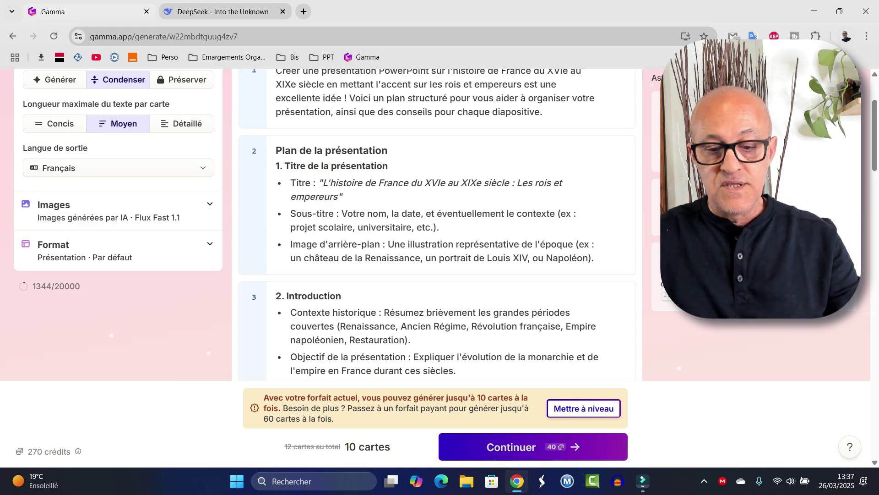
# Step: Apply the dark Vortex theme and generate the French kings presentation
pyautogui.click(511, 446)
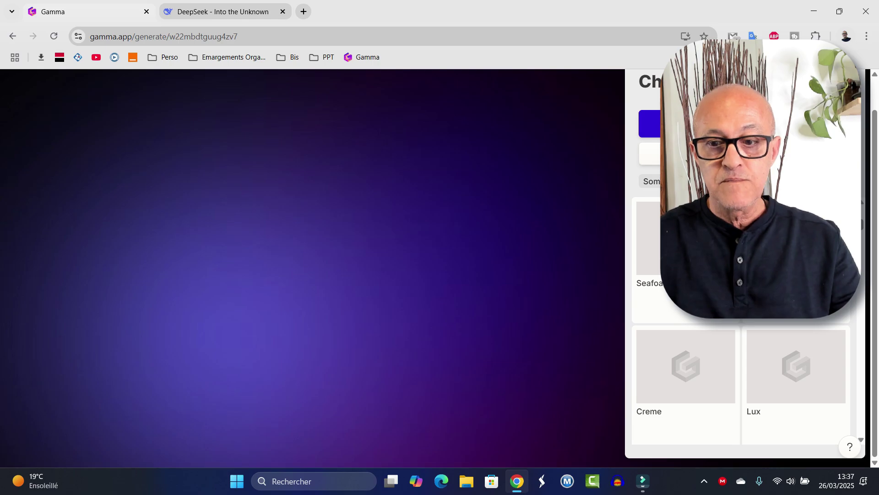
pyautogui.scroll(-1, 686, 284)
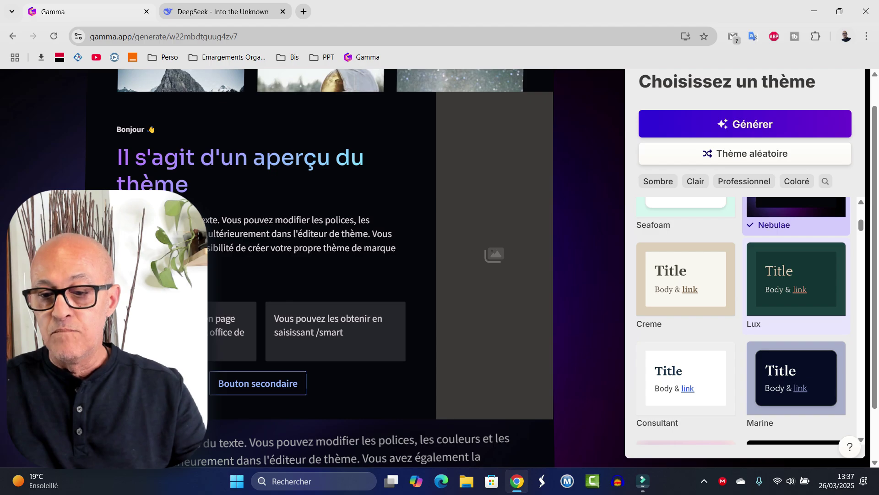
pyautogui.scroll(3, 742, 321)
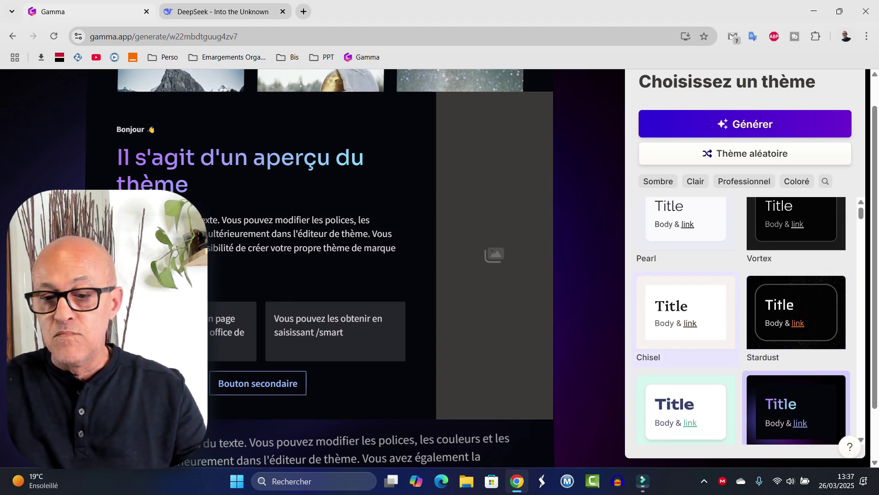
pyautogui.scroll(2, 726, 287)
pyautogui.scroll(1, 726, 287)
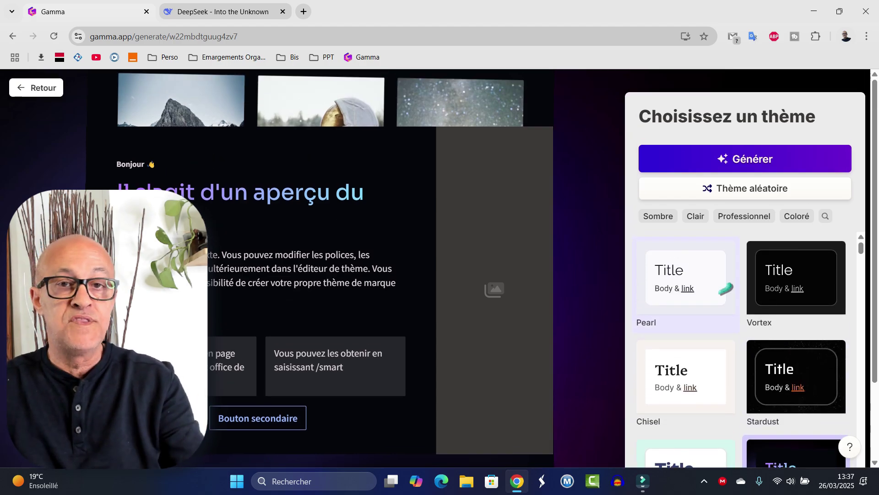
pyautogui.click(796, 277)
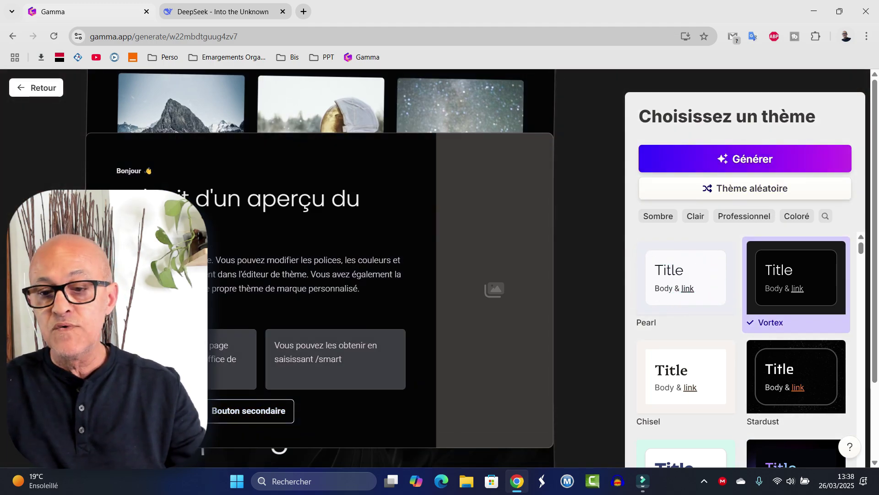
pyautogui.click(745, 158)
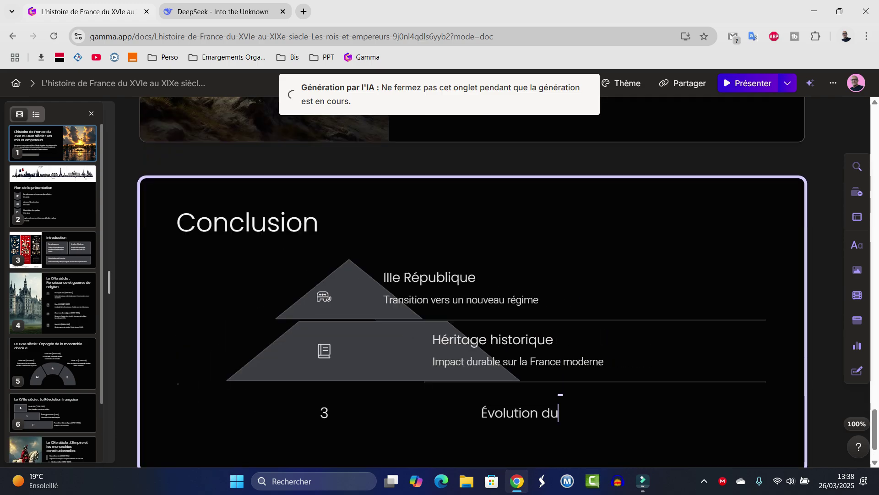
# Step: Zoom the browser out to 80% and go to slide 7 on the XIXe siècle
pyautogui.scroll(-5, 472, 275)
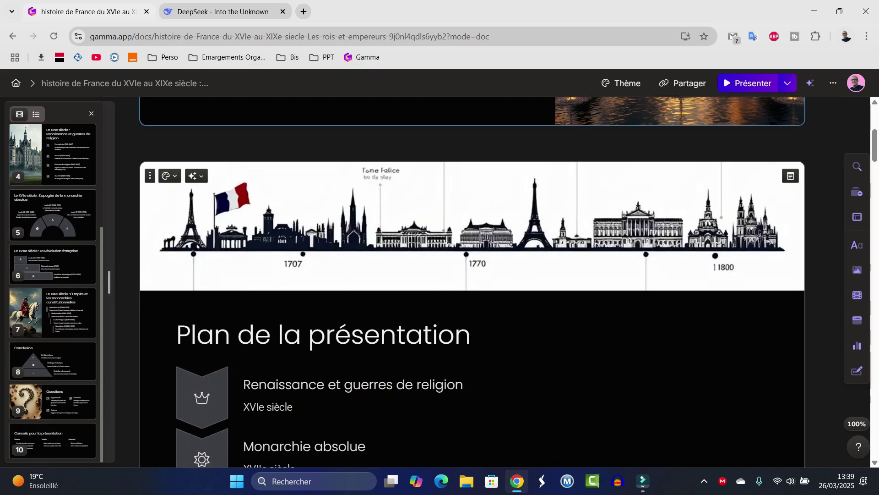
pyautogui.hotkey('ctrl', '-')
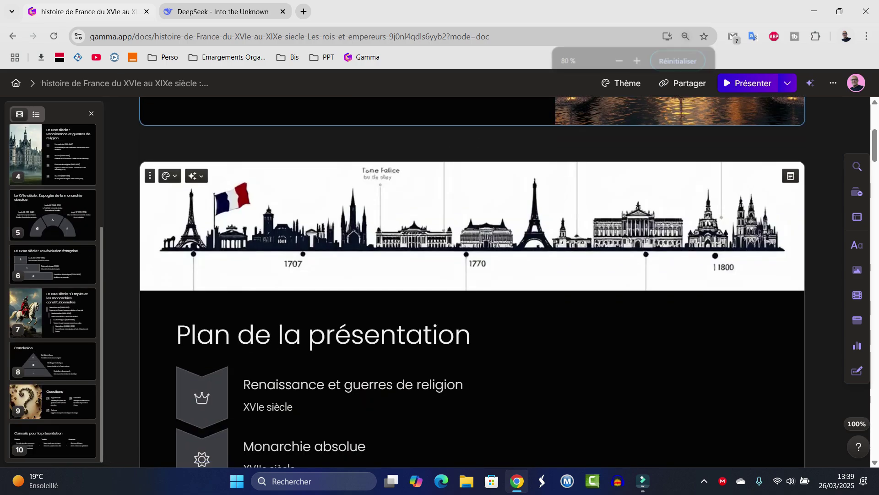
pyautogui.hotkey('ctrl', '-')
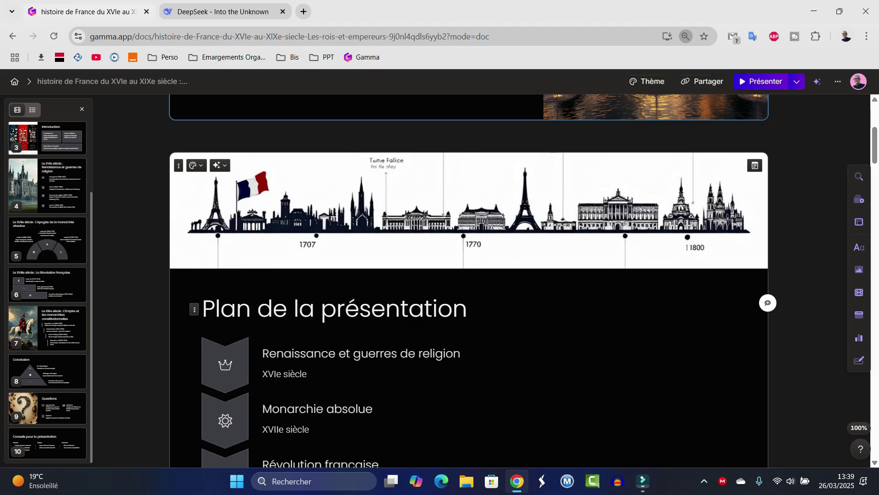
pyautogui.hotkey('ctrl', '-')
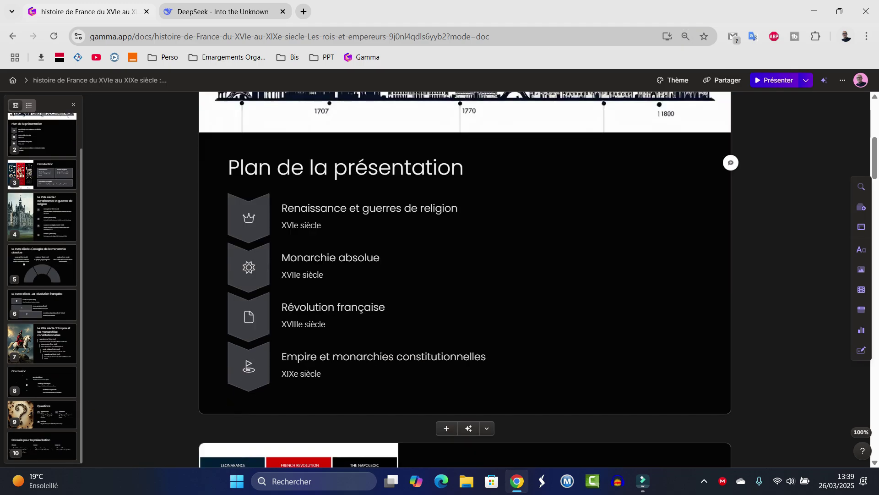
pyautogui.click(42, 344)
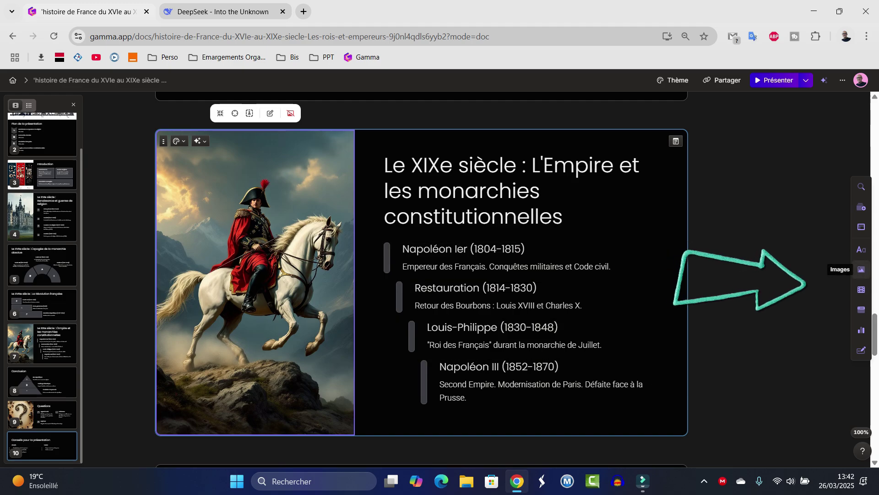
# Step: Place a web-searched red-coated Napoléon portrait into slide 7's main image slot
pyautogui.click(861, 269)
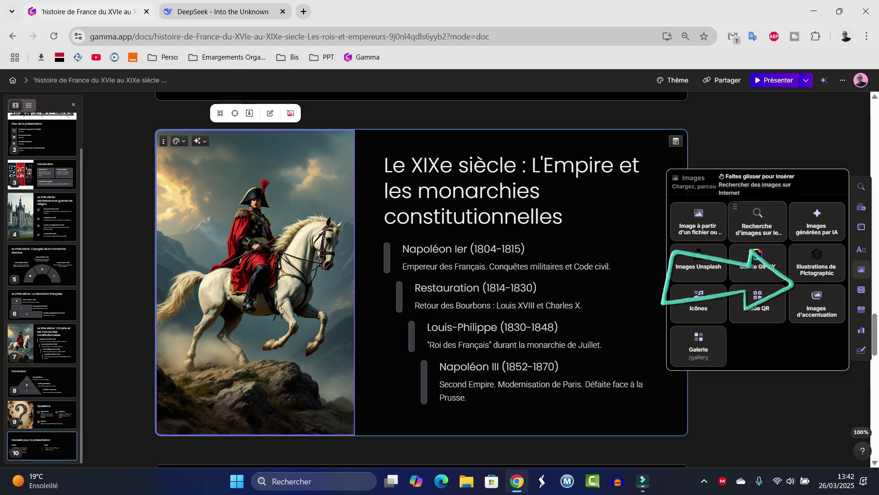
pyautogui.click(758, 222)
pyautogui.write('napoléon')
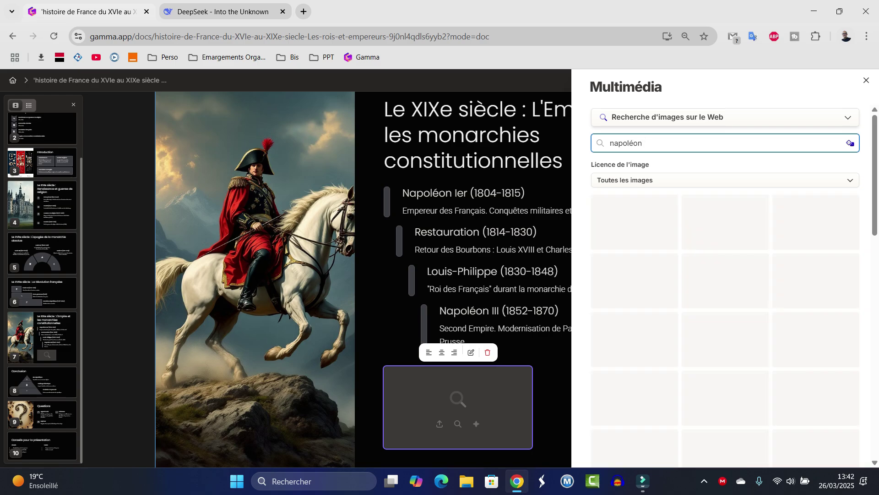
pyautogui.scroll(-5, 725, 286)
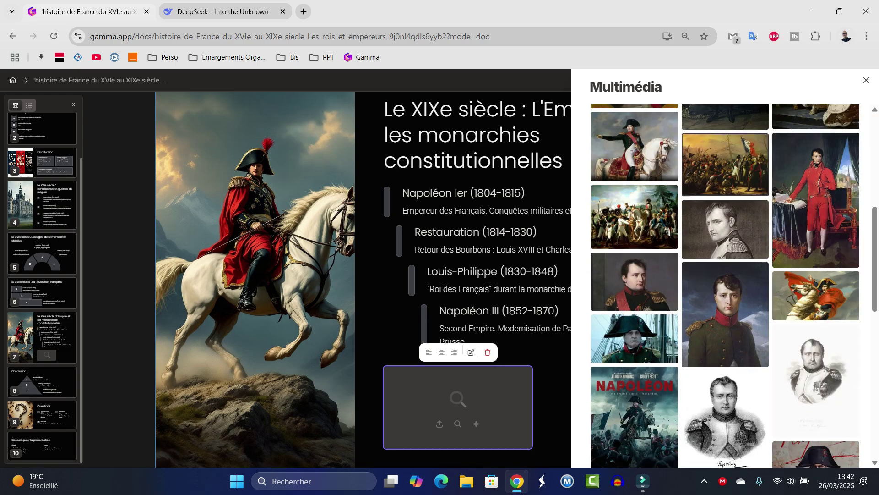
pyautogui.scroll(2, 726, 286)
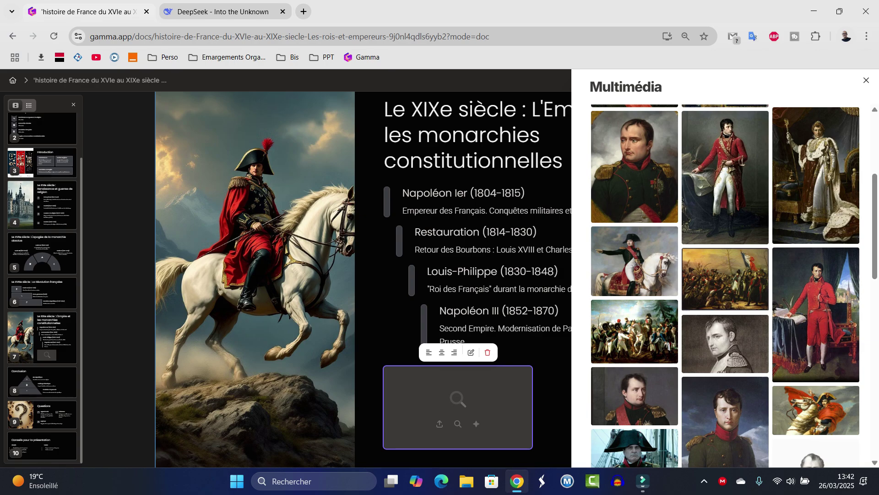
pyautogui.click(816, 315)
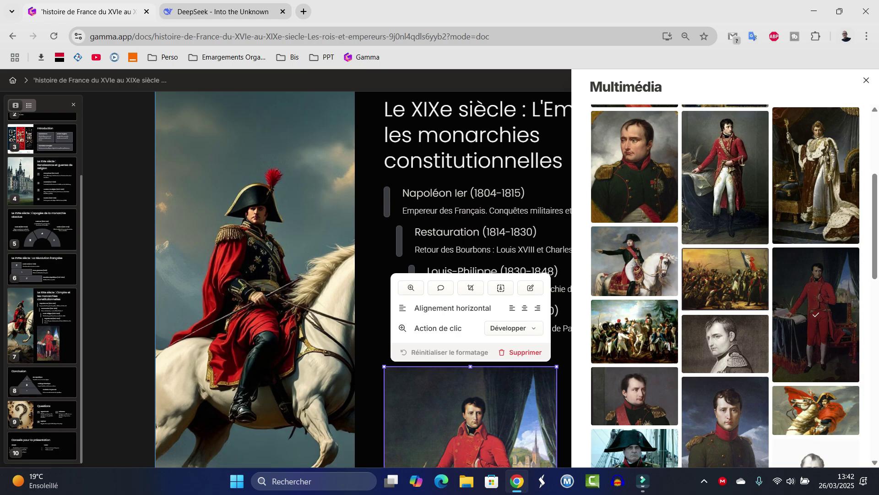
pyautogui.press('Escape')
pyautogui.moveTo(470, 412); pyautogui.dragTo(281, 344)
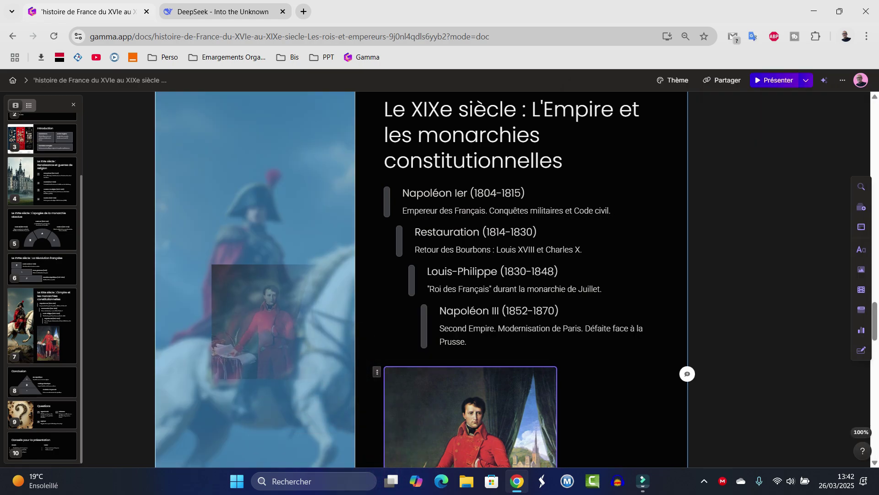
# Step: Change the États généraux (1789) caption to 'Début de la république française'
pyautogui.scroll(8, 421, 248)
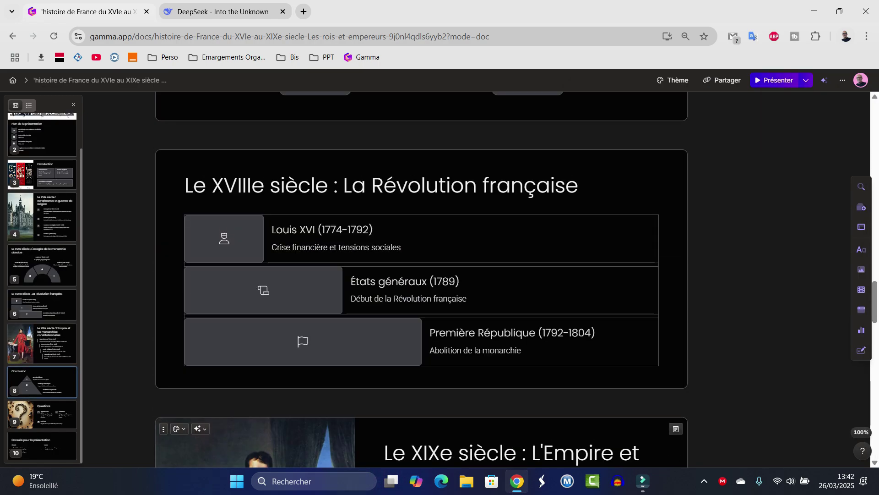
pyautogui.click(458, 298)
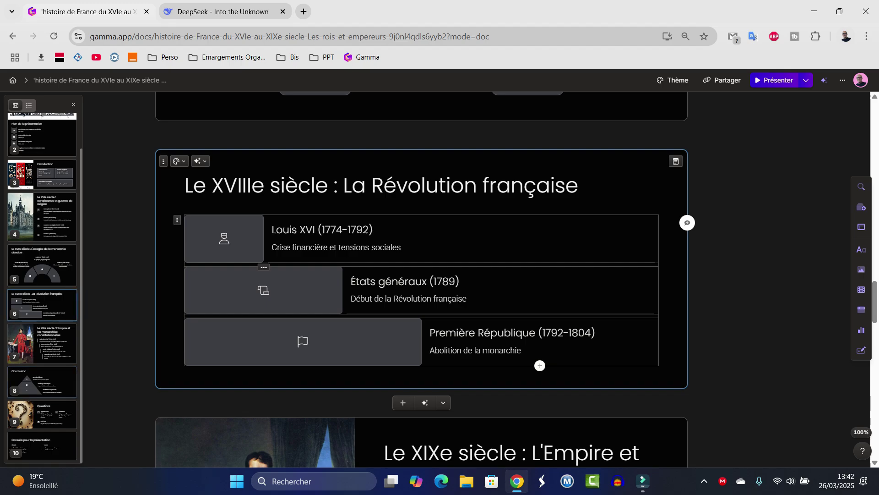
pyautogui.moveTo(356, 298); pyautogui.dragTo(350, 298)
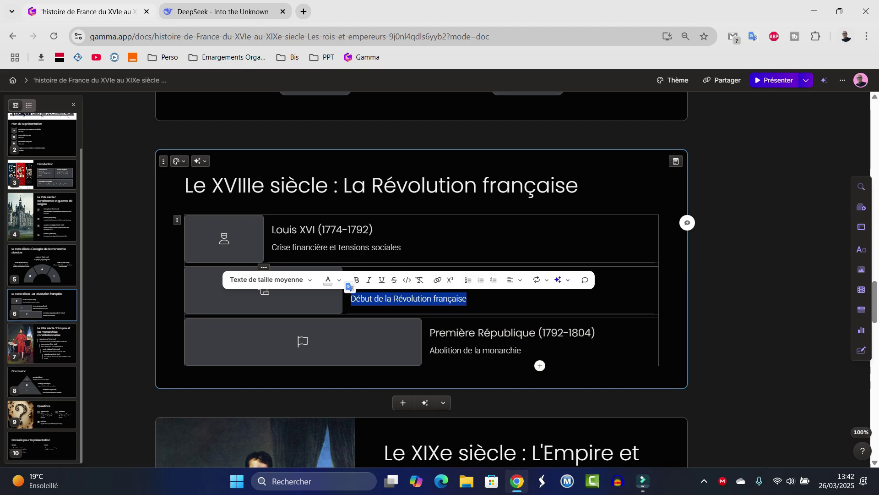
pyautogui.write('D')
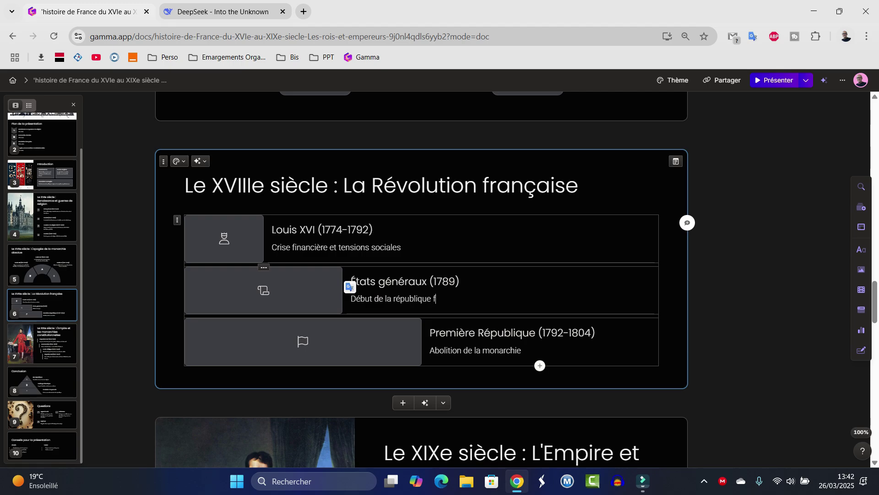
pyautogui.write('rançaise')
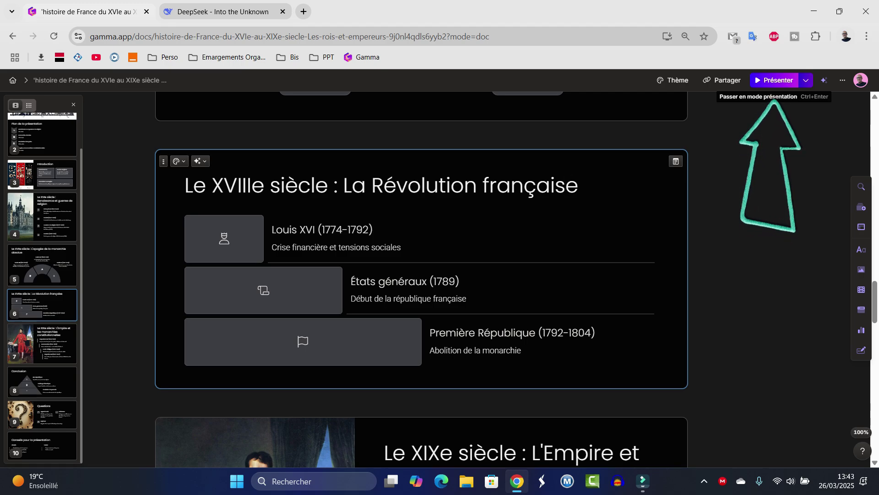
# Step: Present the deck from the current slide, step back one slide, then exit to the editor
pyautogui.hotkey('ctrl', 'Return')
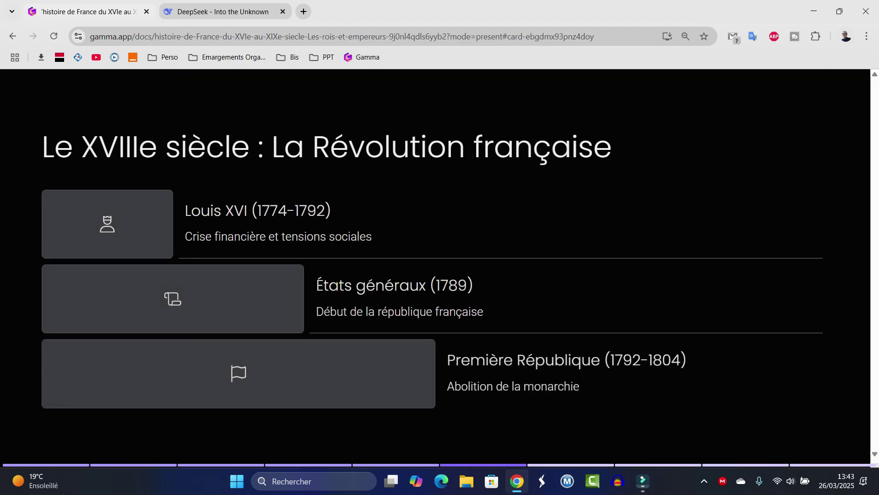
pyautogui.press('Left')
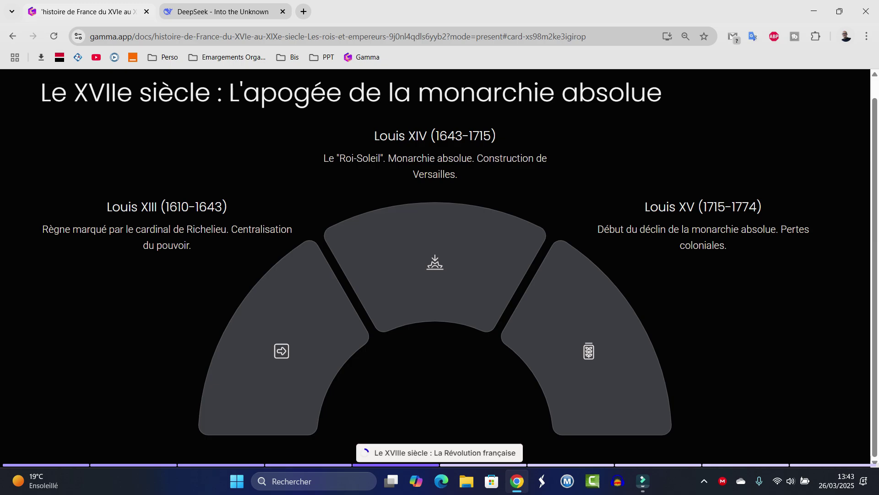
pyautogui.scroll(1, 439, 275)
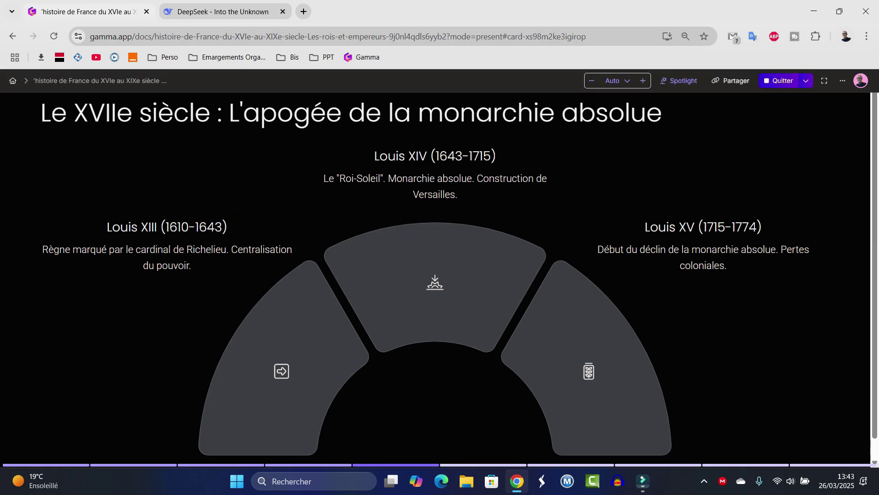
pyautogui.moveTo(769, 118); pyautogui.dragTo(731, 161)
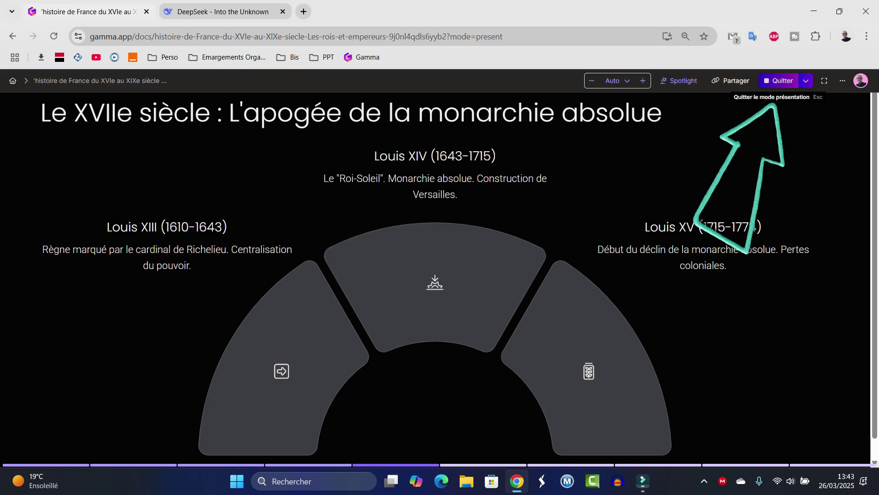
pyautogui.click(779, 80)
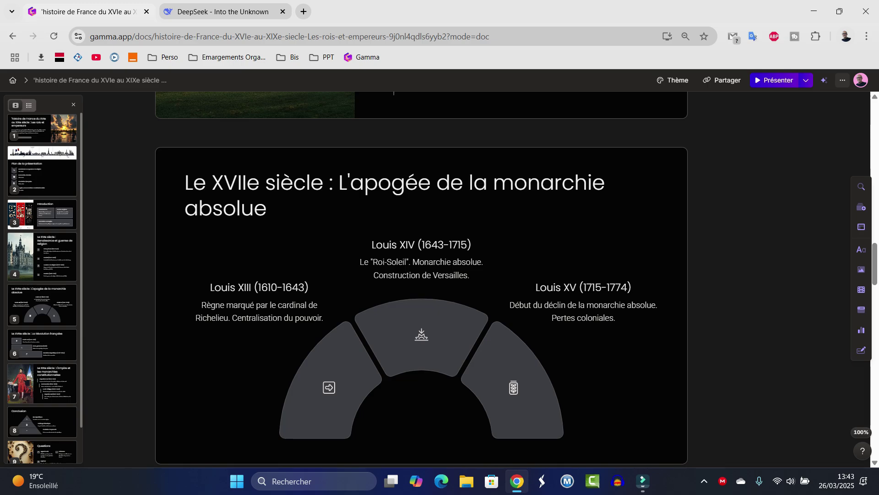
# Step: Choose Exporter… from the deck's '...' menu to show PDF, PowerPoint and PNG options
pyautogui.click(842, 80)
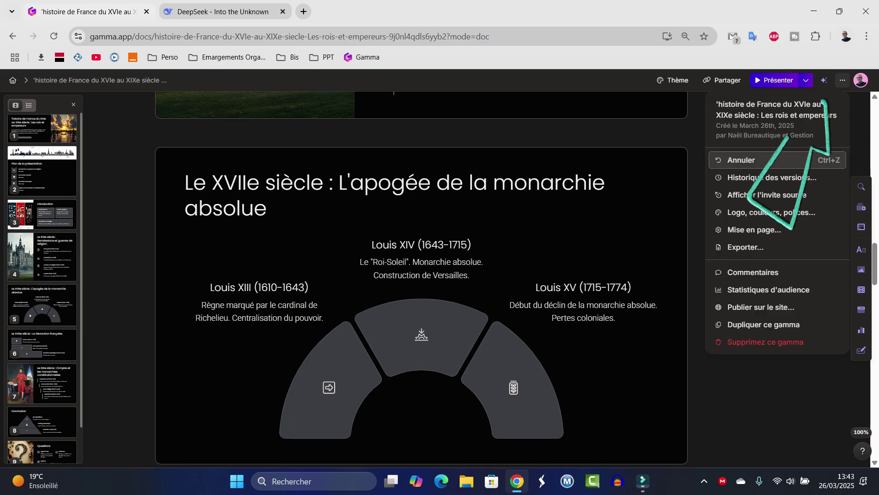
pyautogui.click(754, 245)
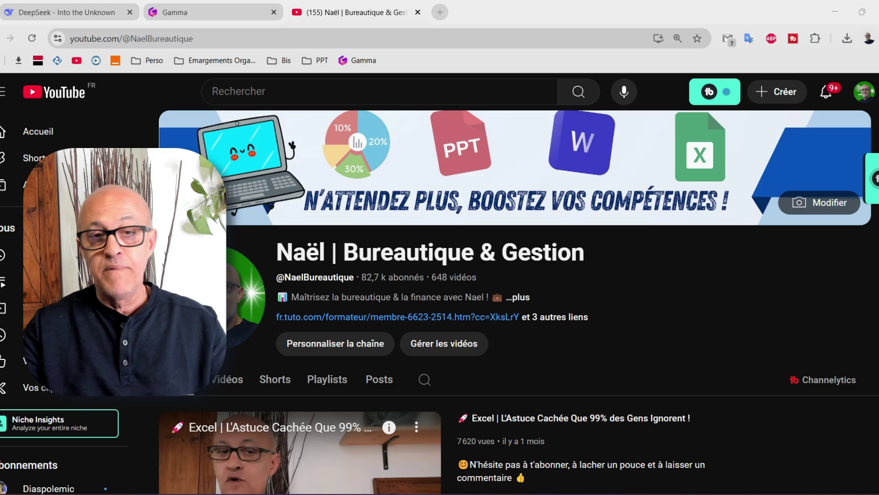
# Step: Copy the RECHERCHEV + TRANSPOSE video's share link and switch back to Gamma
pyautogui.scroll(-3, 504, 302)
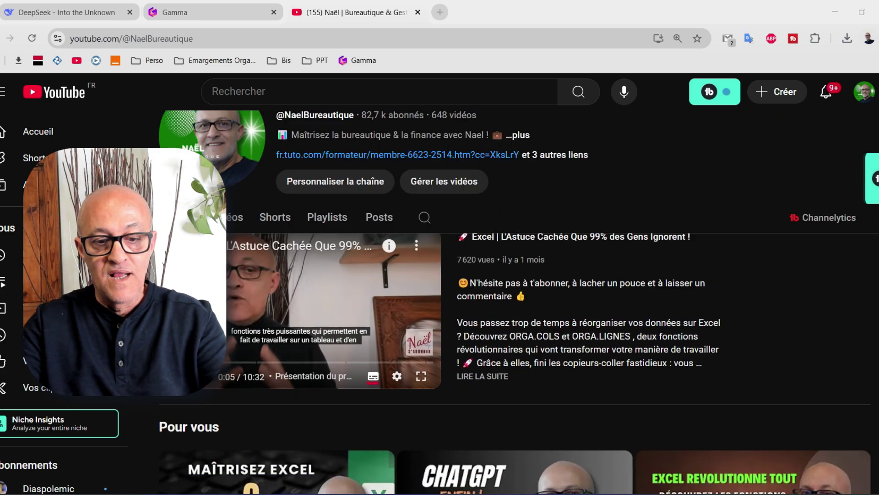
pyautogui.scroll(-3, 503, 302)
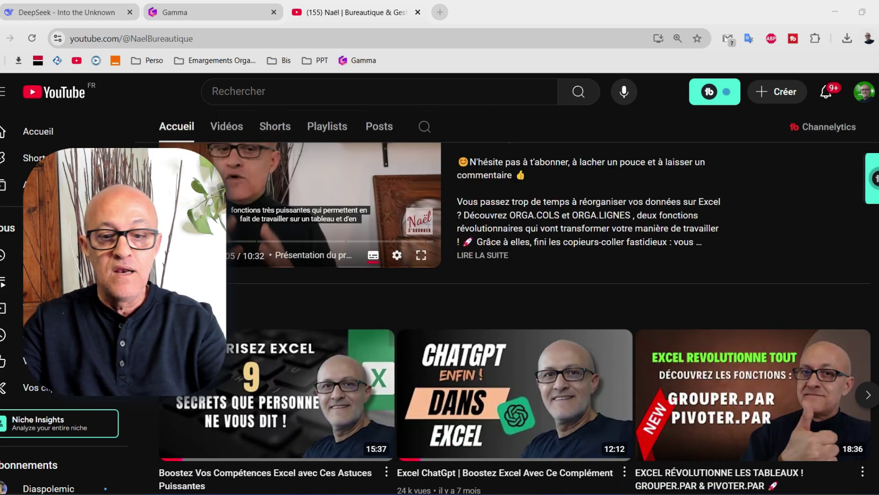
pyautogui.scroll(-3, 503, 303)
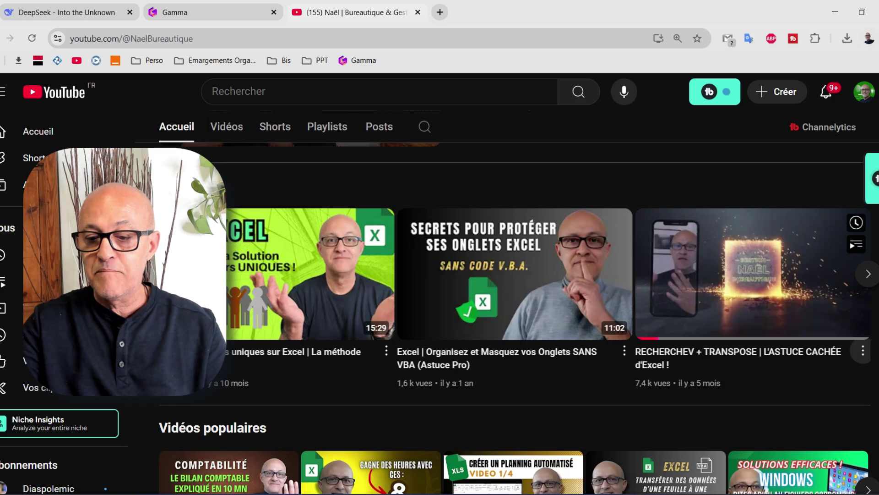
pyautogui.click(863, 350)
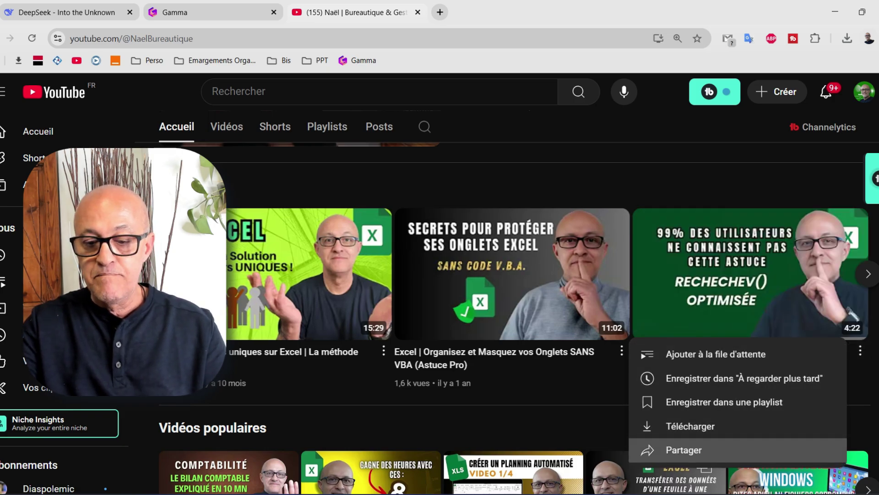
pyautogui.click(683, 449)
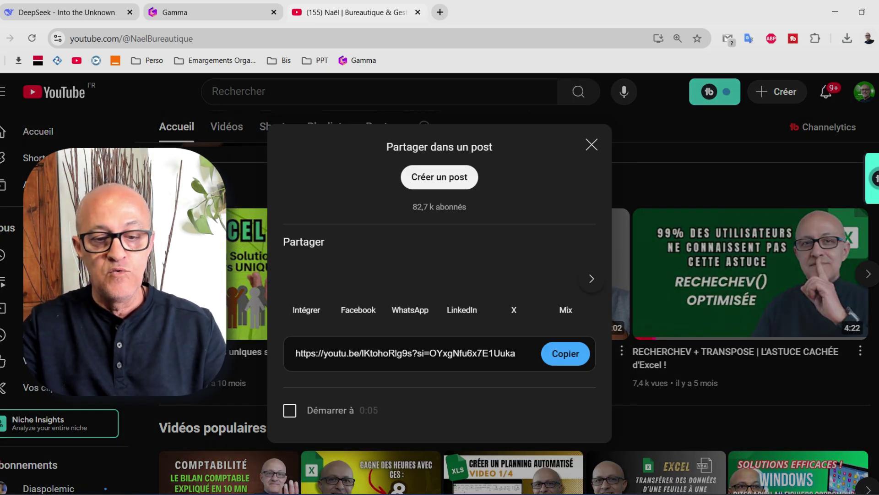
pyautogui.click(566, 353)
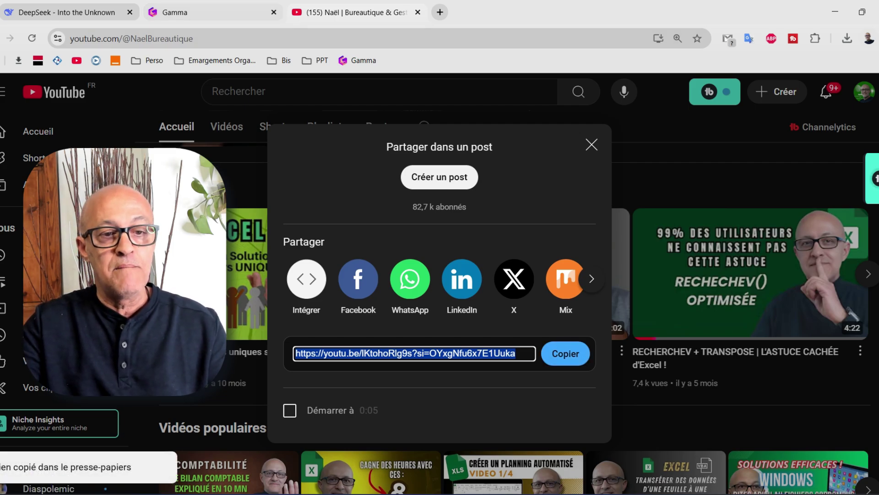
pyautogui.hotkey('ctrl', 'shift', 'Tab')
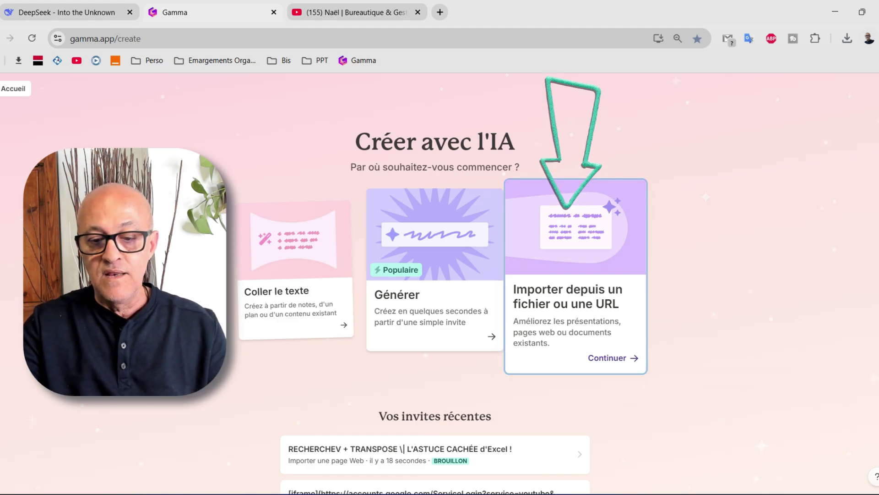
# Step: Import the pasted RECHERCHEV + TRANSPOSE YouTube link as the source for a presentation
pyautogui.click(575, 275)
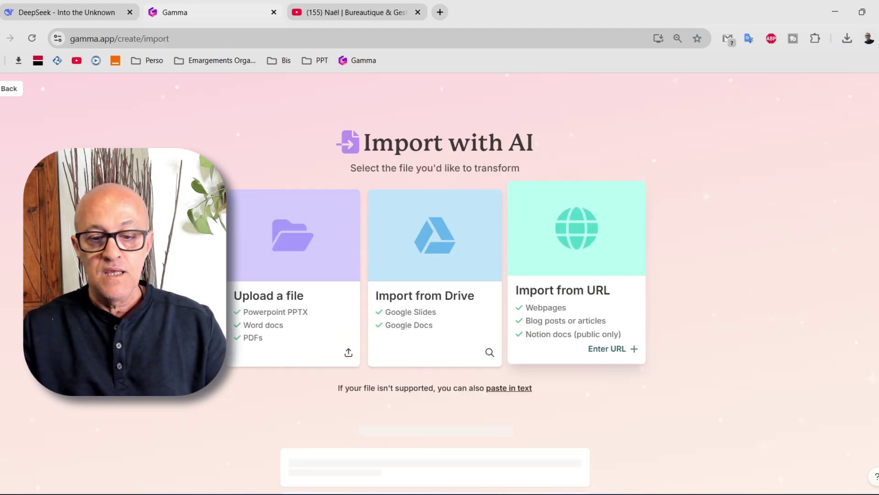
pyautogui.click(576, 321)
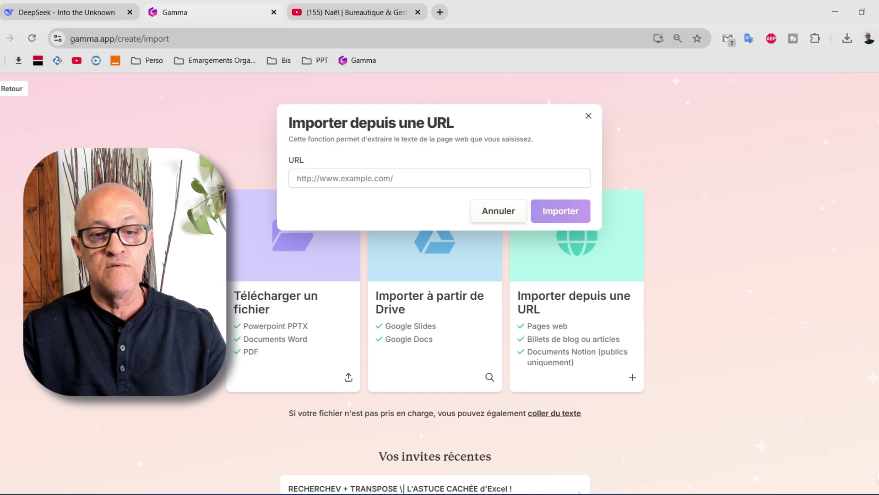
pyautogui.write('https://youtu.be/IKtohoRlg9s?si=OYxgNfu6x7E1Uuka')
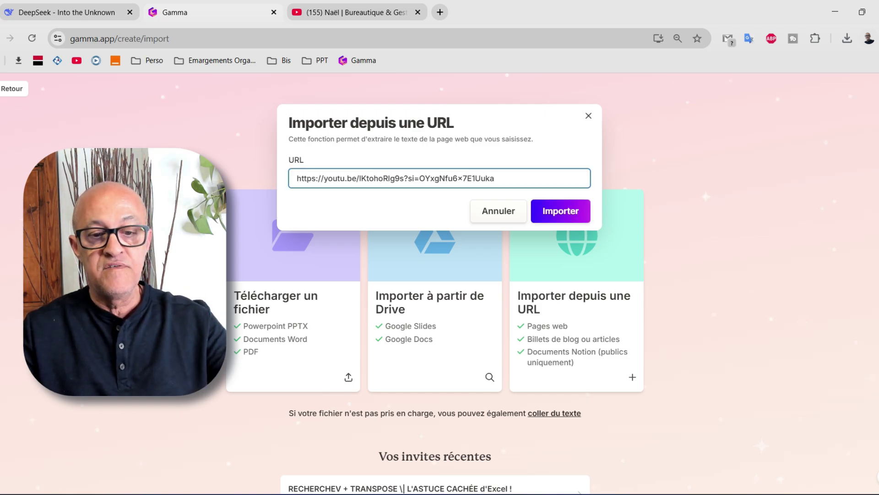
pyautogui.press('Return')
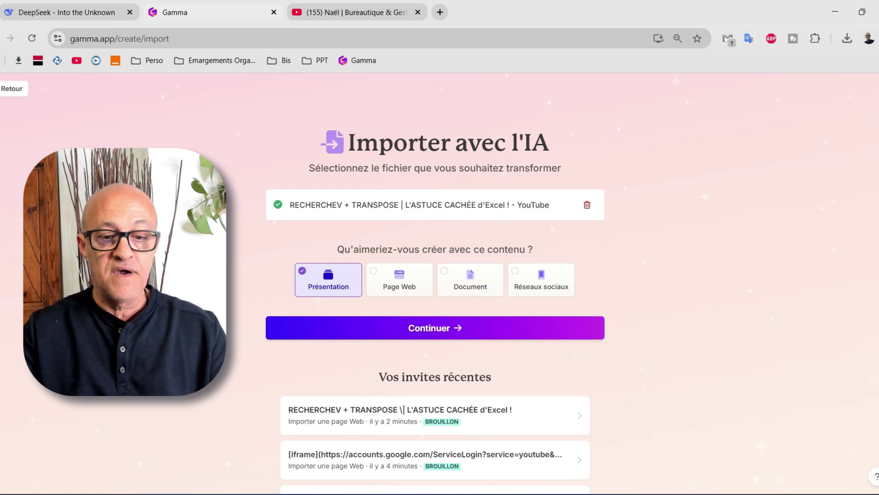
pyautogui.click(435, 327)
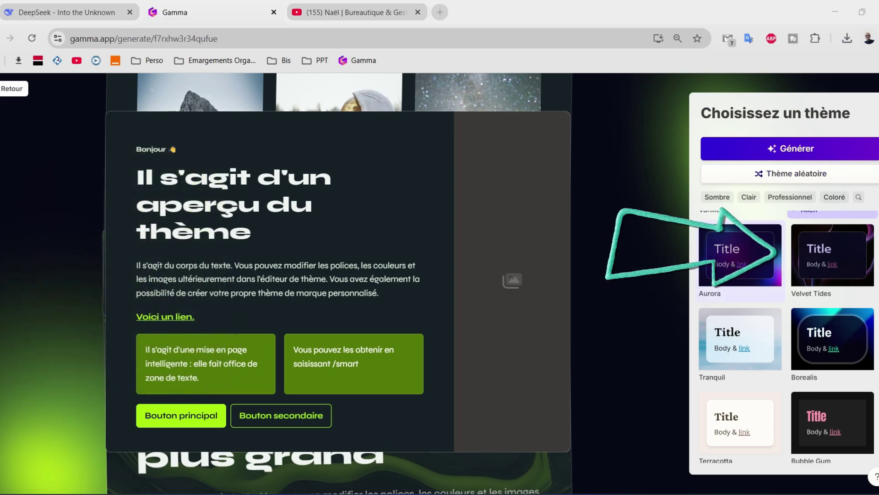
# Step: Pick the Aurora theme and generate the RECHERCHEV + TRANSPOSE deck
pyautogui.click(740, 255)
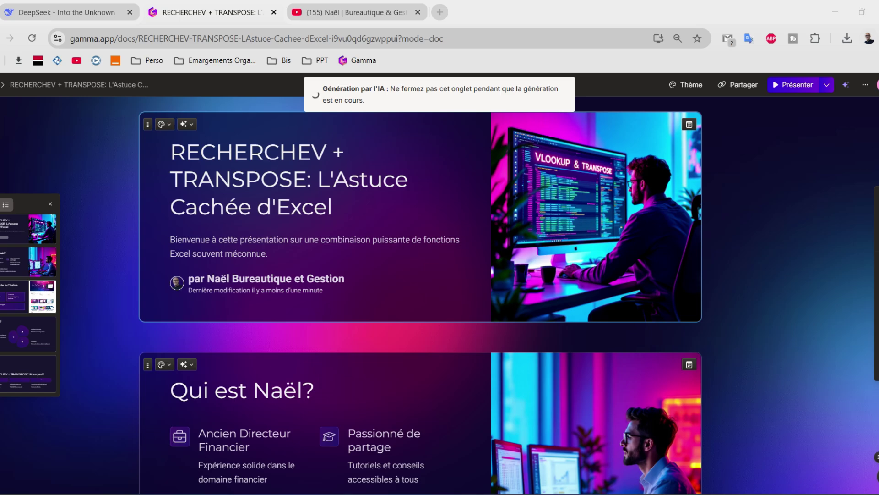
# Step: Scroll through the generated cards and open the deck's '...' options menu
pyautogui.scroll(-4, 420, 293)
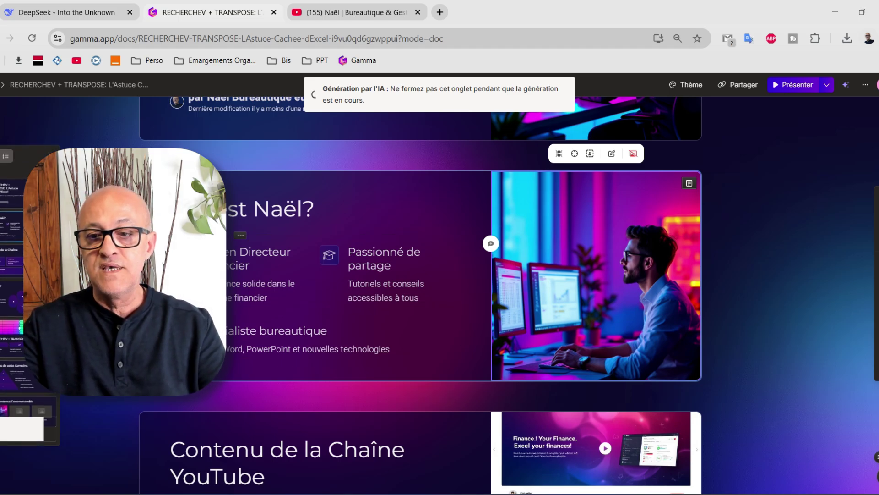
pyautogui.click(865, 85)
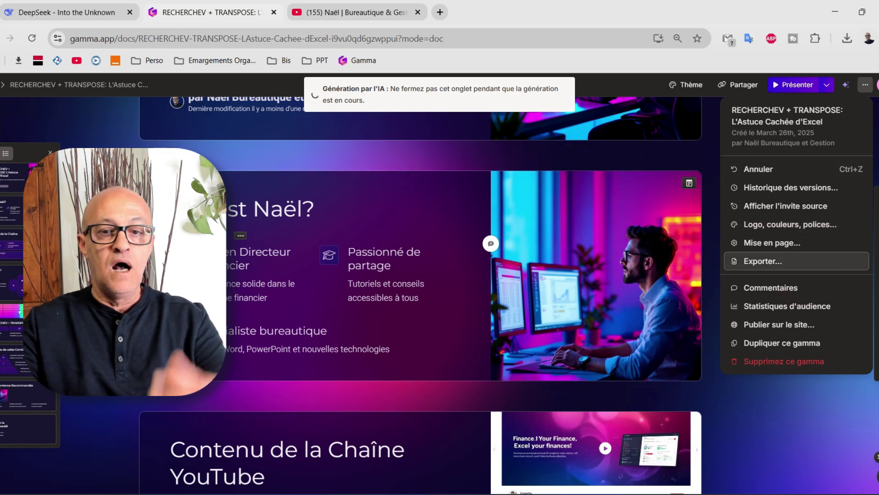
# Step: Open the Exporter dialog offering PDF, PowerPoint, Google Slides and PNG
pyautogui.click(763, 261)
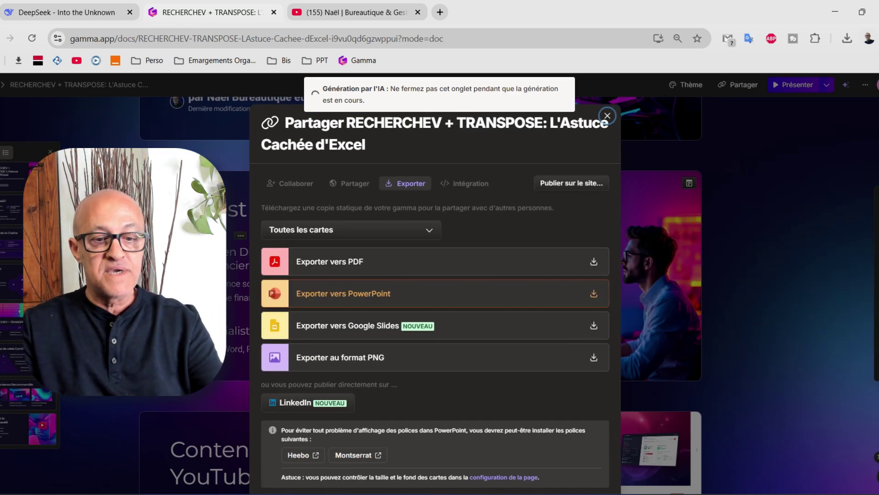